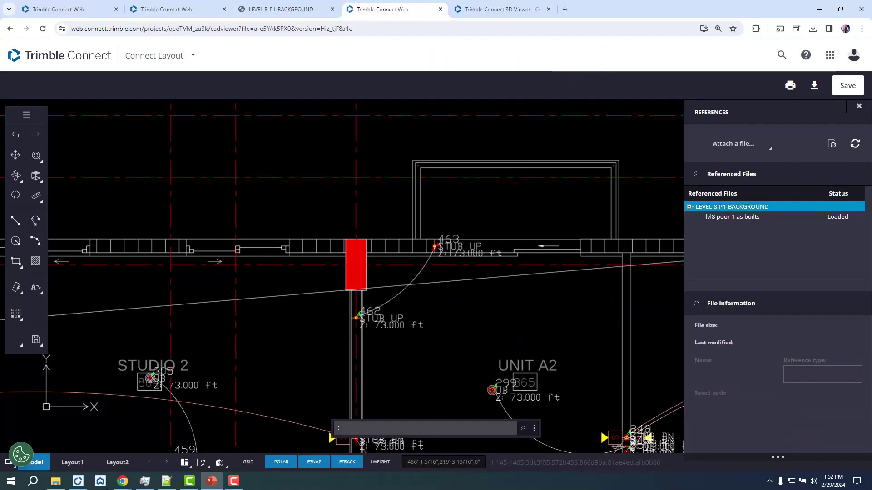
Bring Trimble FieldLink forward and show the project's floor-plan map via MORE > MAP
left_click(75, 483)
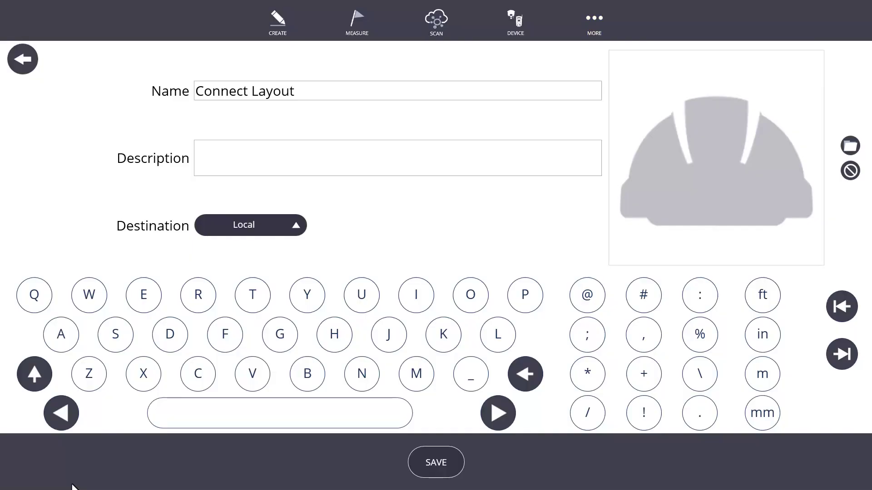
left_click(604, 19)
left_click(407, 116)
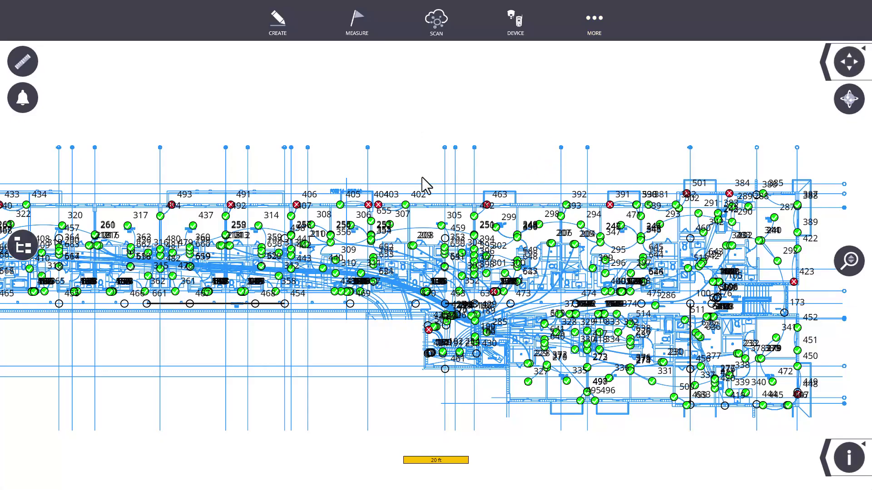
Turn on point info, zoom in and review the STUB UP details for point 463
left_click(848, 457)
scroll(507, 202, "up", 2)
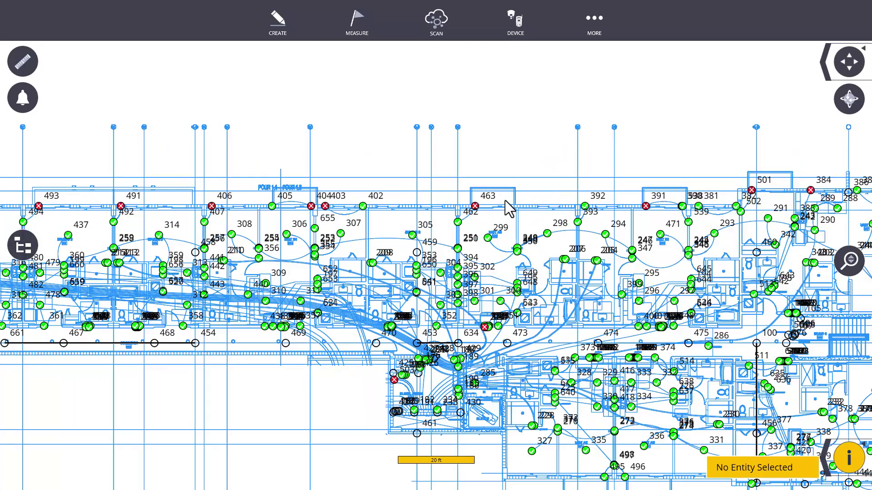
scroll(505, 201, "up", 3)
left_click(473, 210)
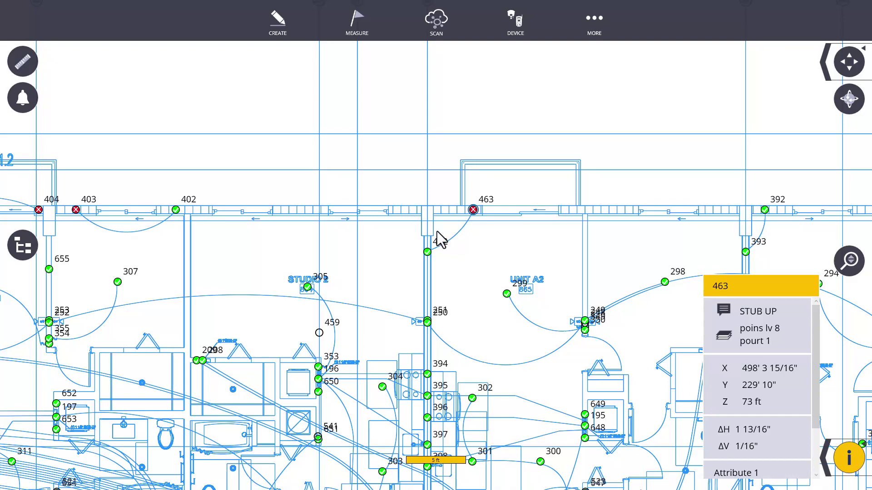
left_click(849, 457)
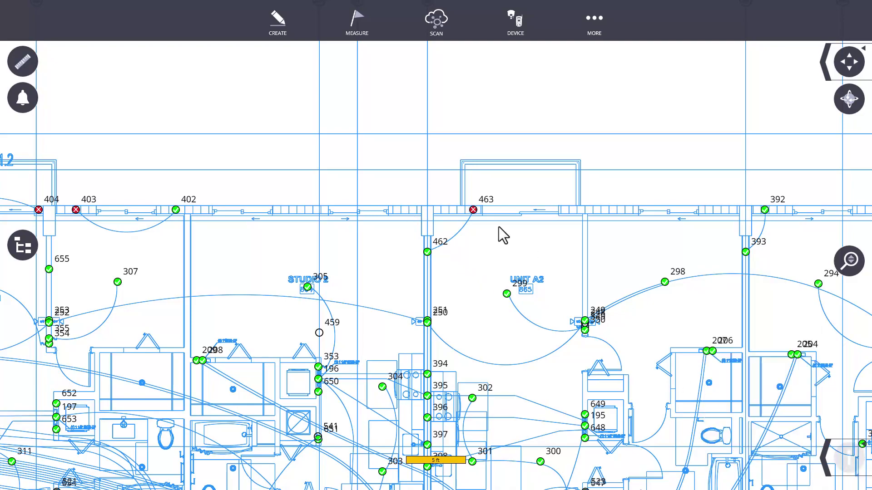
scroll(498, 221, "down", 3)
Start a DWG export of the staked points from MORE > PROJECTS > EXPORT
scroll(472, 191, "down", 3)
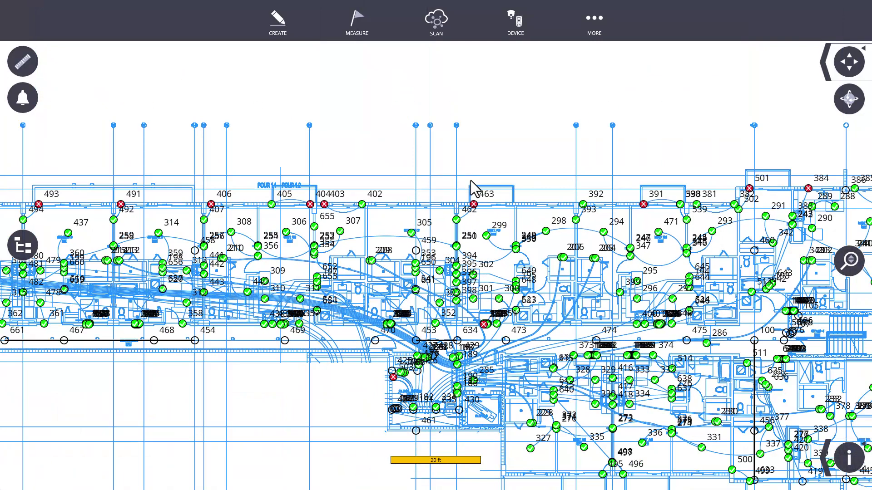
left_click(591, 27)
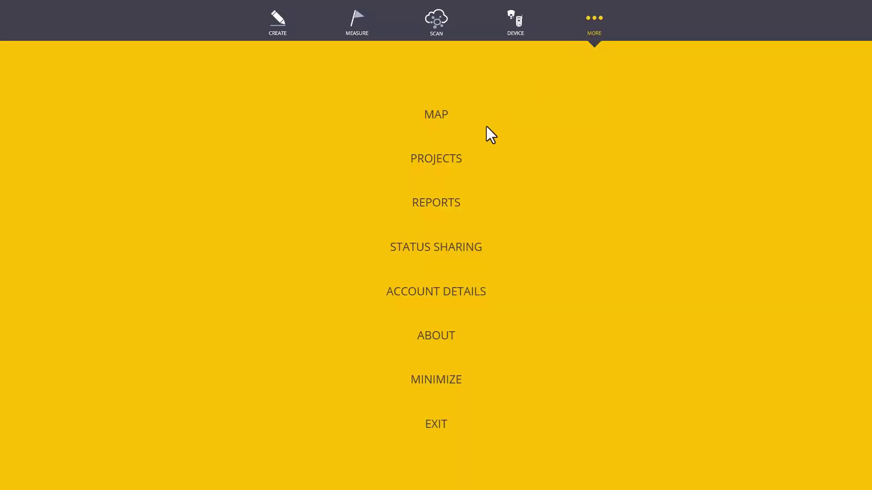
left_click(440, 161)
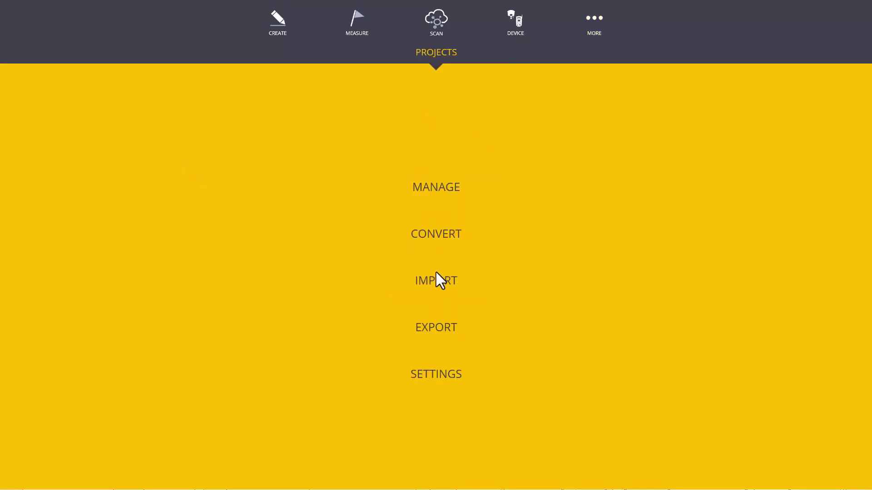
left_click(442, 331)
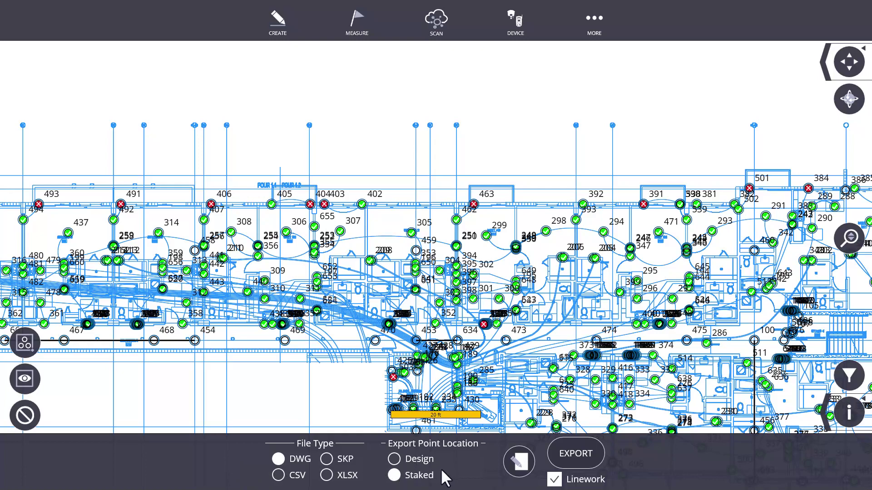
Name the export file 'lvl 8 pour 1 as built' and run the export
left_click(523, 464)
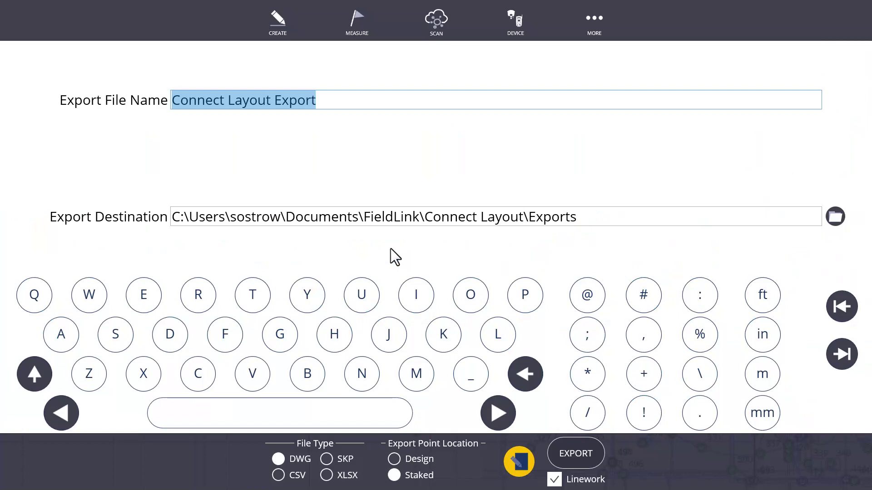
key("BackSpace")
type("lvl 8")
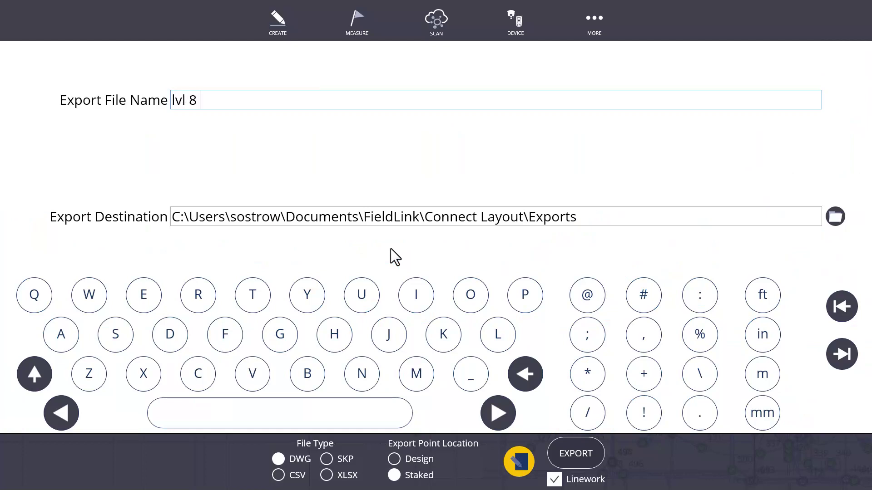
type(" pour 1 as built")
left_click(592, 450)
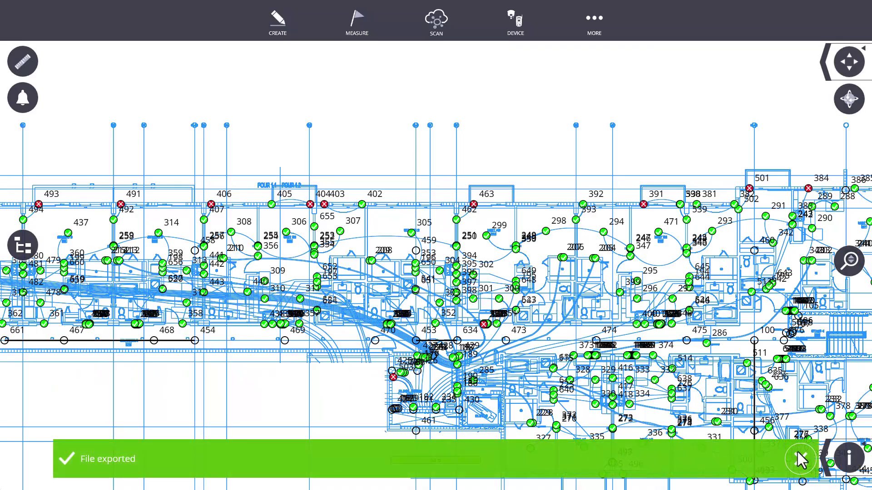
left_click(800, 457)
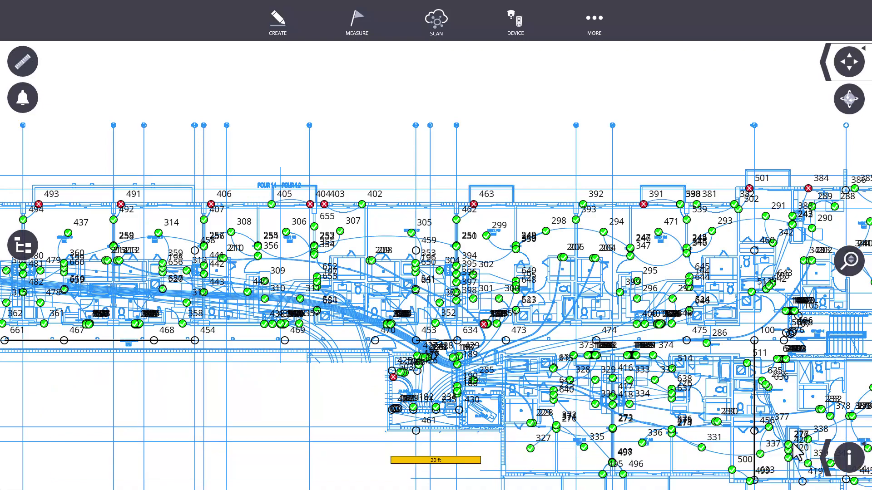
Save the Connect Layout project with TrimbleConnect as its destination
left_click(591, 21)
left_click(430, 160)
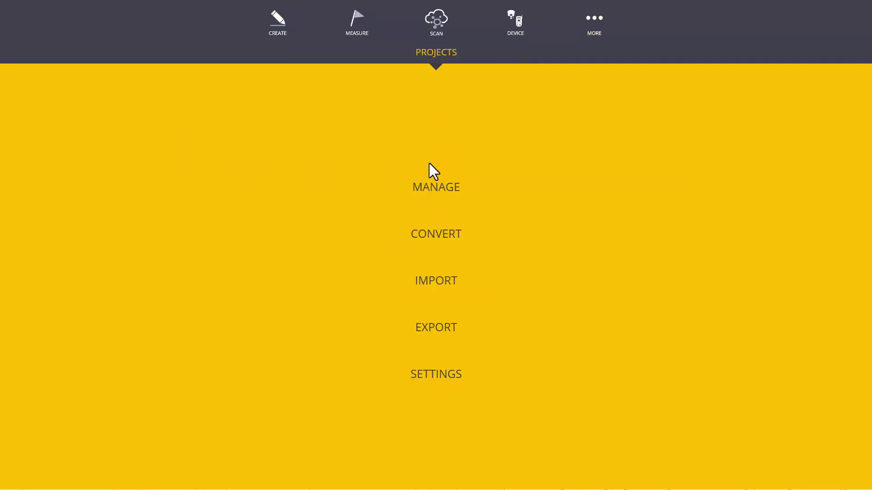
left_click(435, 186)
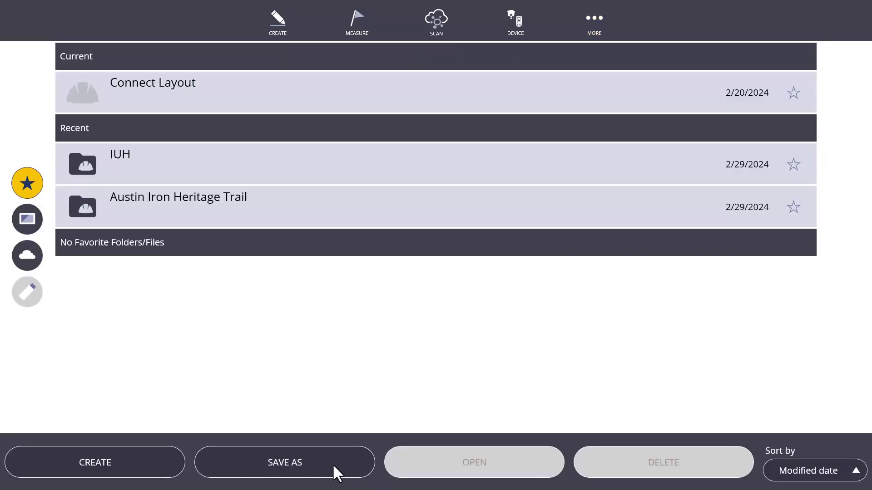
left_click(333, 465)
left_click(295, 223)
left_click(284, 177)
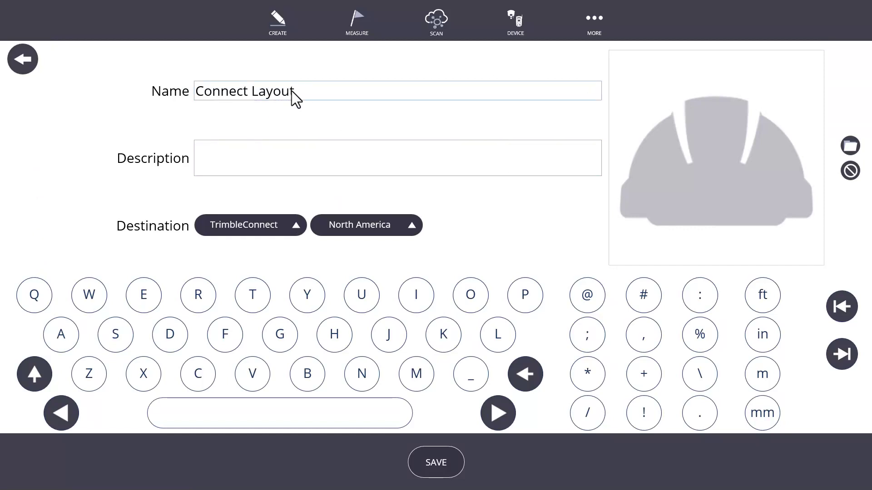
Minimize FieldLink so the web browser is visible
left_click(239, 91)
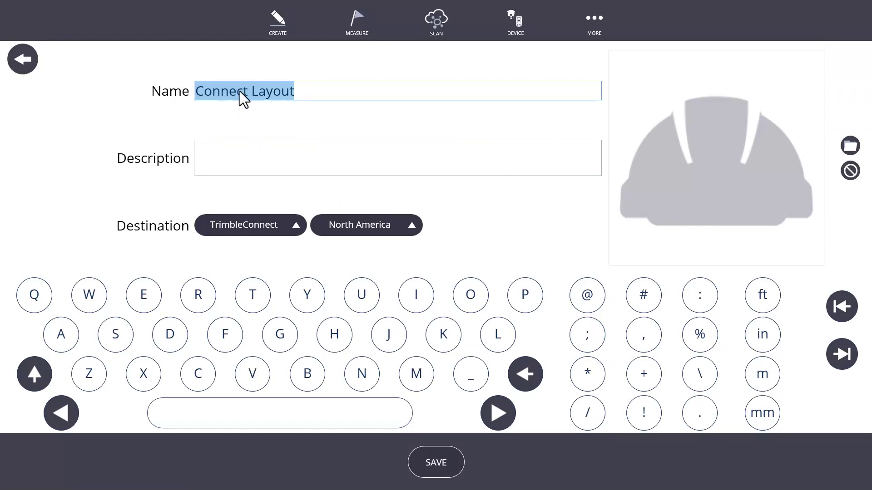
left_click(593, 30)
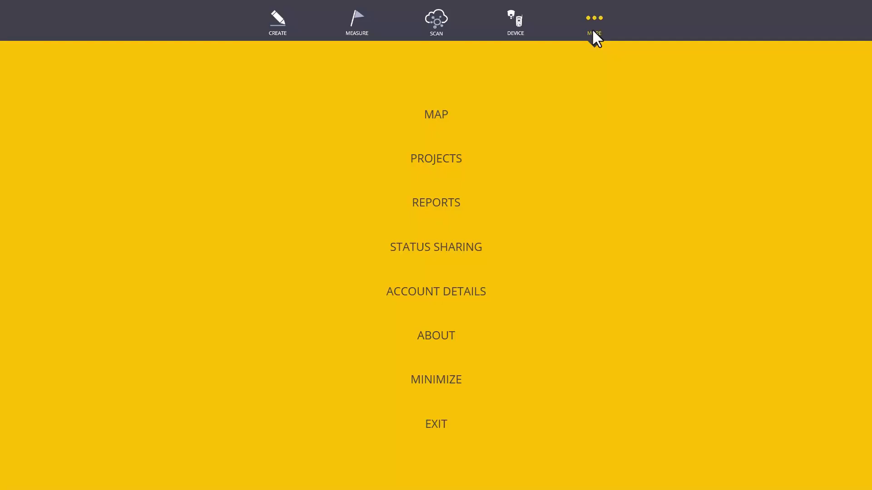
left_click(442, 379)
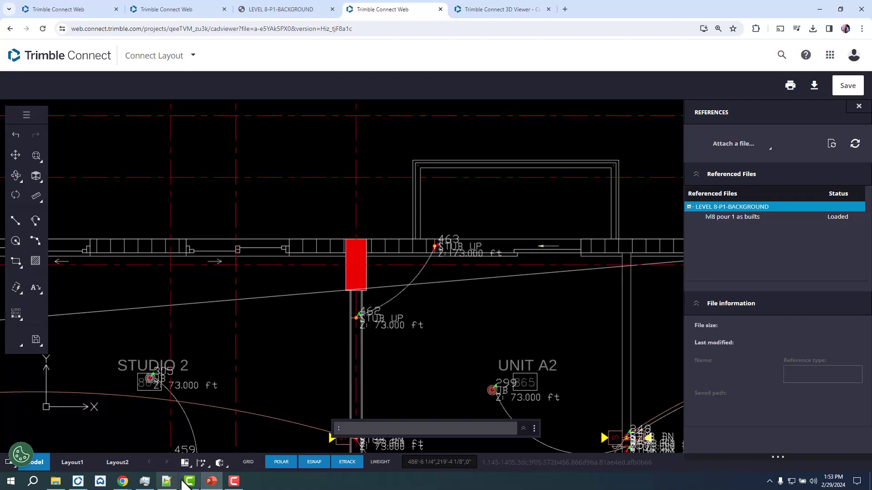
Check the lvl8 pour 1 DWG uploads in Explorer, then go to the 3D Viewer
left_click(87, 10)
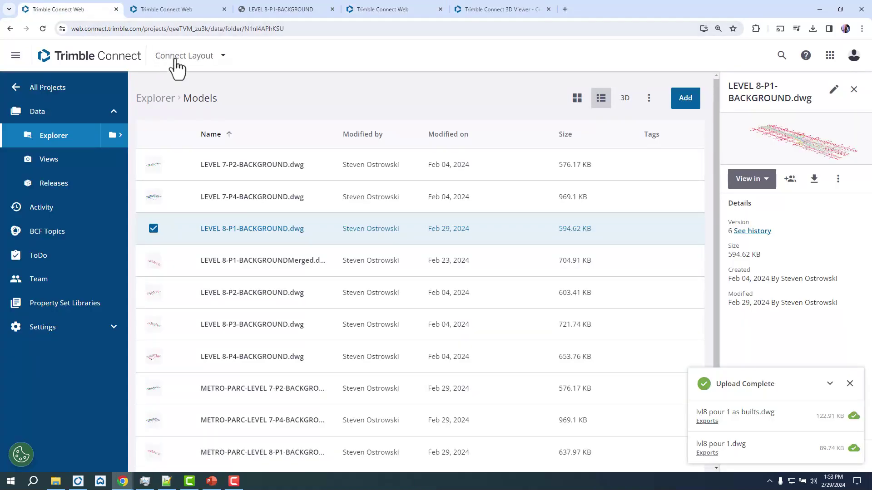
left_click(171, 100)
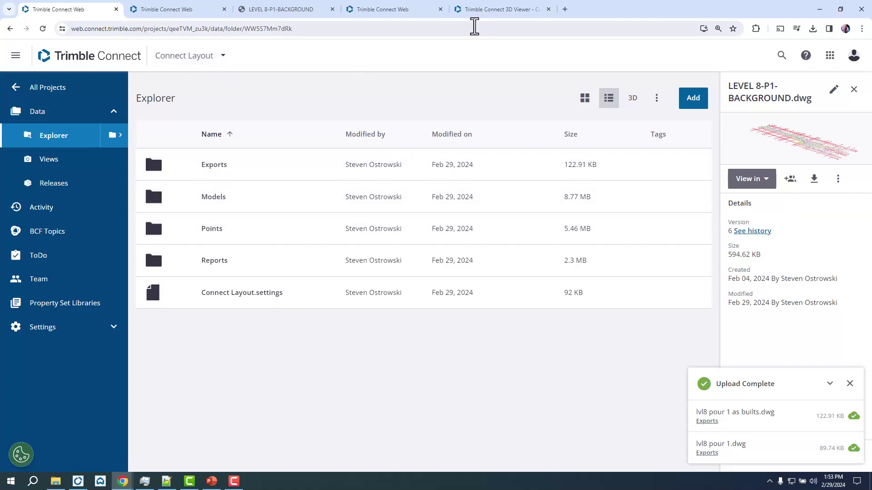
left_click(487, 17)
Make the lvl8 pour 1 as built.dwg model visible and hide the other two models
scroll(224, 183, "down", 1)
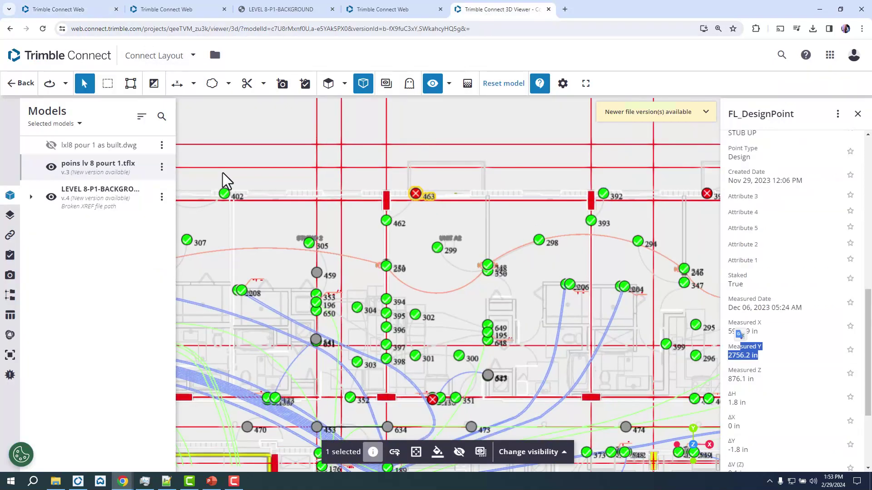
left_click(51, 145)
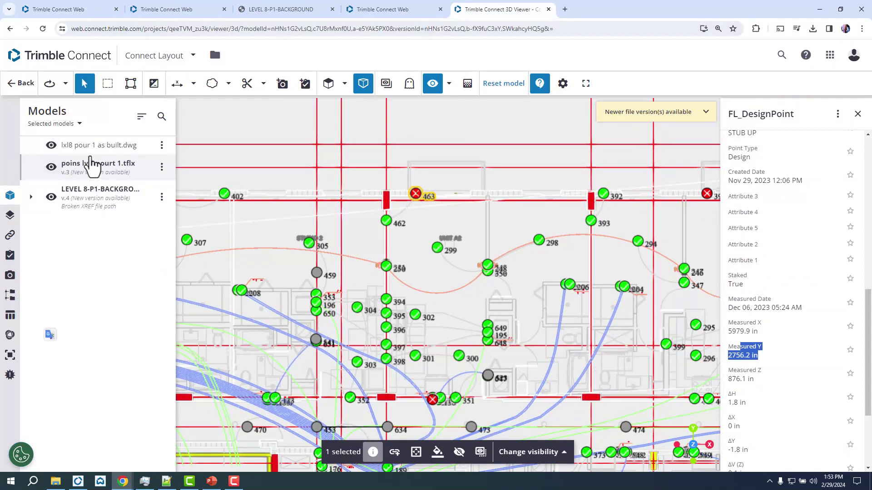
scroll(420, 198, "up", 10)
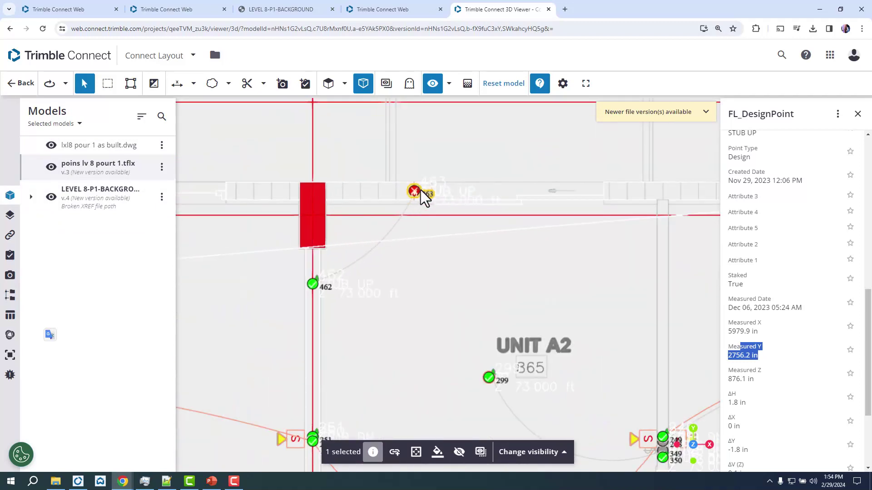
left_click(51, 198)
left_click(51, 167)
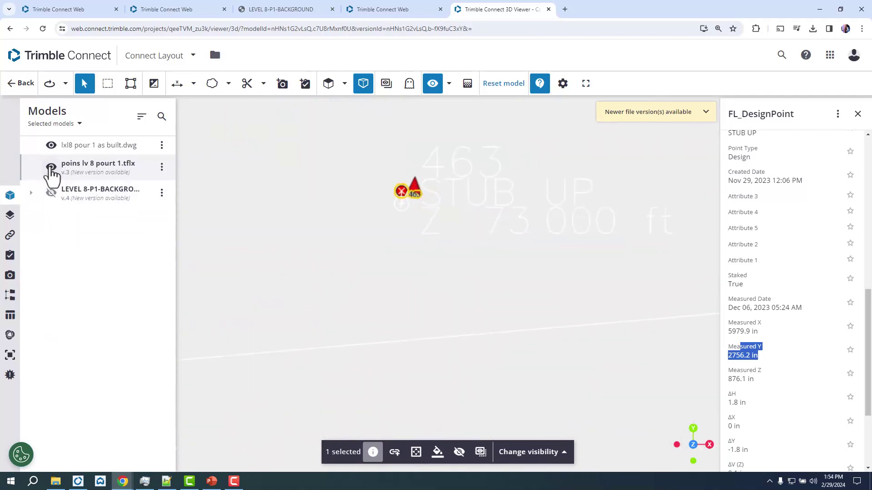
scroll(413, 206, "up", 3)
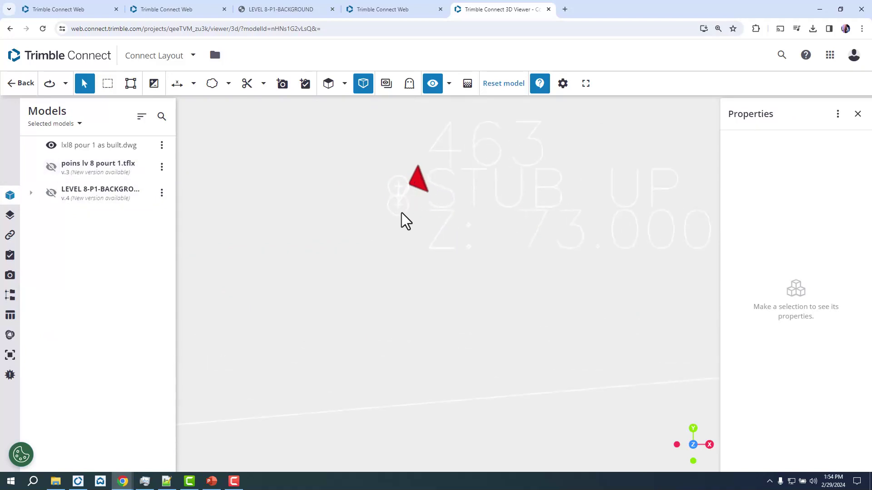
Show the poins lv 8 pourt 1.tflx and LEVEL 8-P1-BACKGROUND models, then open the Data table
scroll(402, 214, "down", 1)
scroll(401, 214, "down", 2)
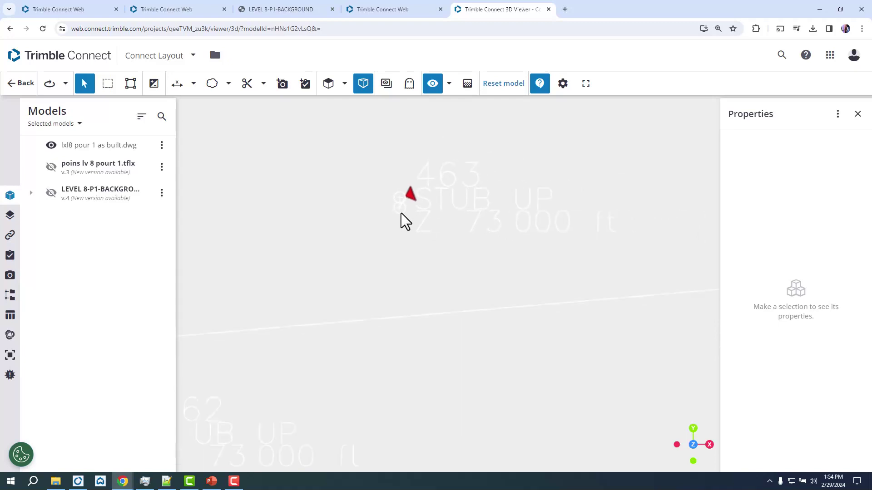
left_click(52, 167)
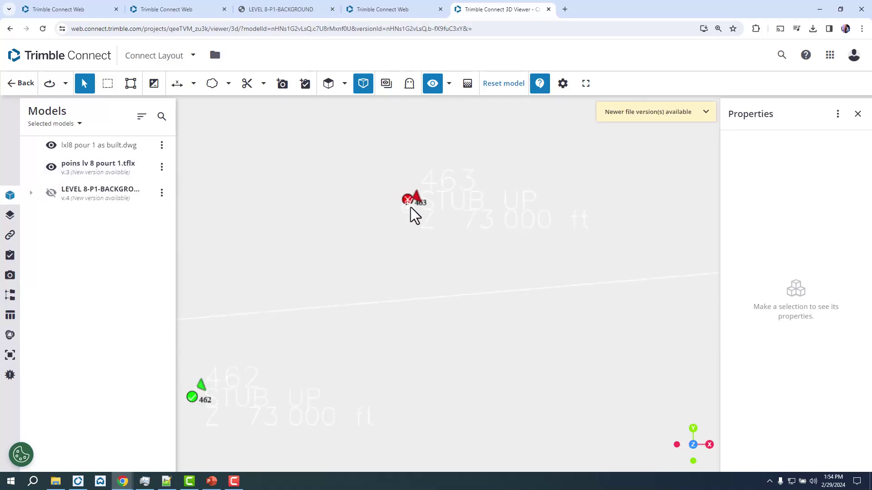
scroll(459, 203, "down", 3)
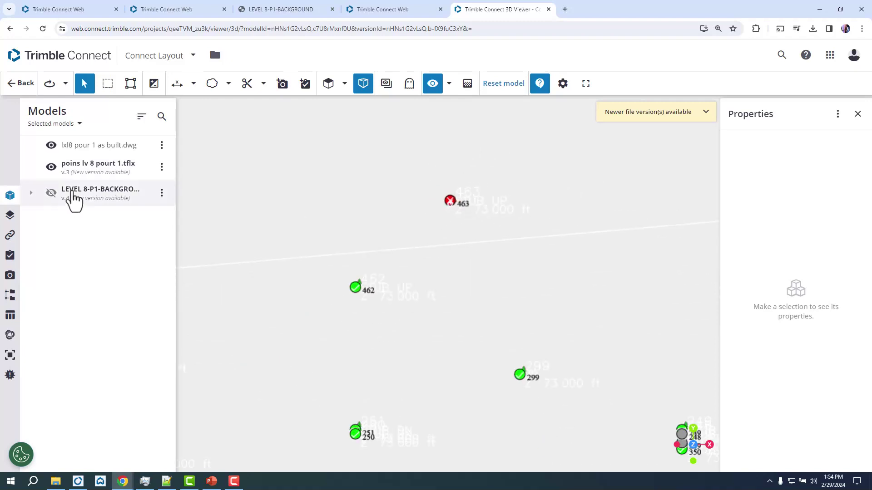
left_click(52, 193)
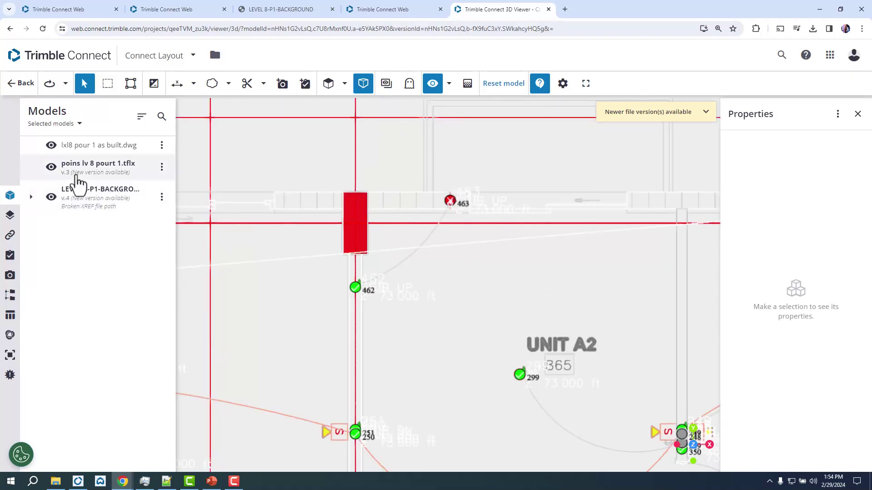
left_click(11, 316)
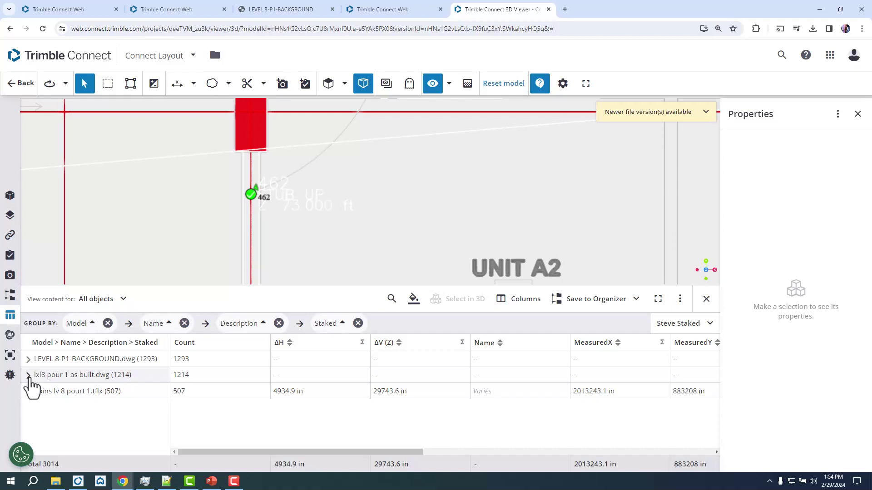
Expand poins lv 8 pourt 1.tflx > FL_DesignPoint > SL-2" > group 1 in the enlarged data table
left_click(28, 392)
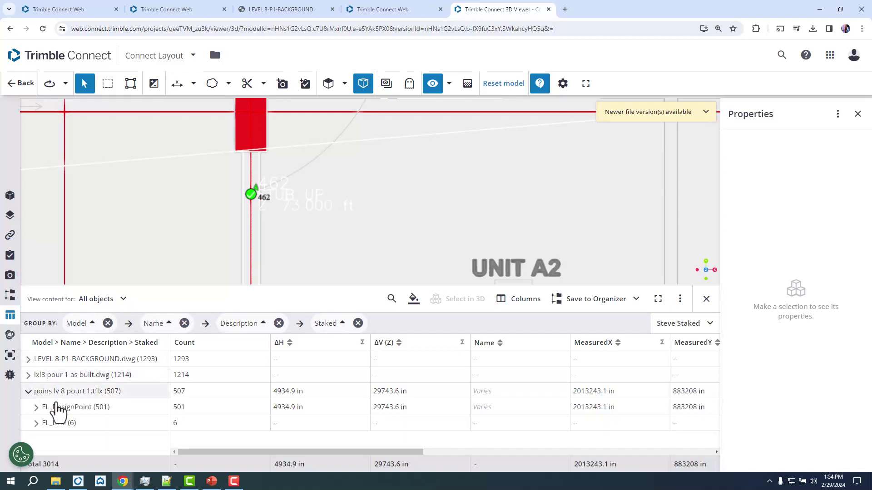
left_click(35, 408)
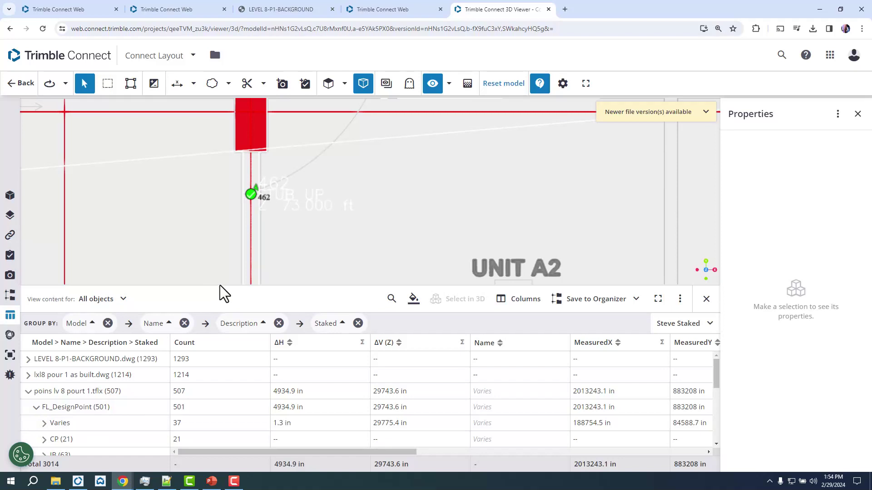
left_click_drag(220, 285, 220, 198)
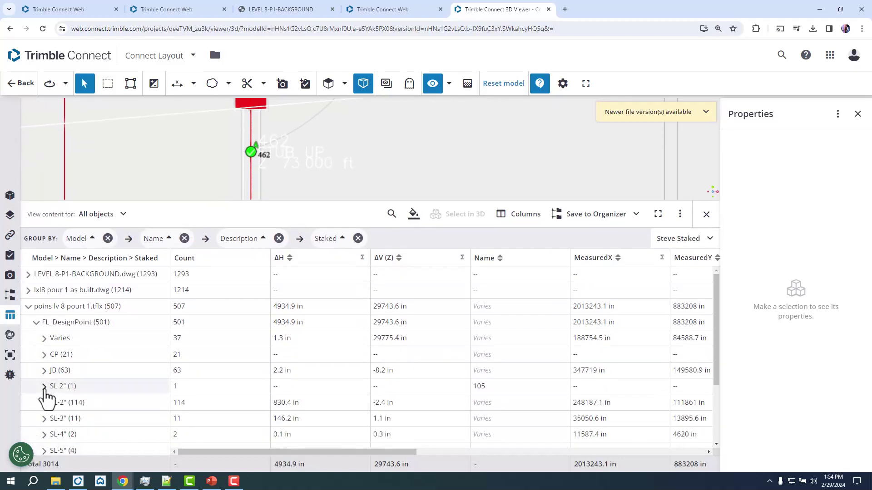
left_click(45, 387)
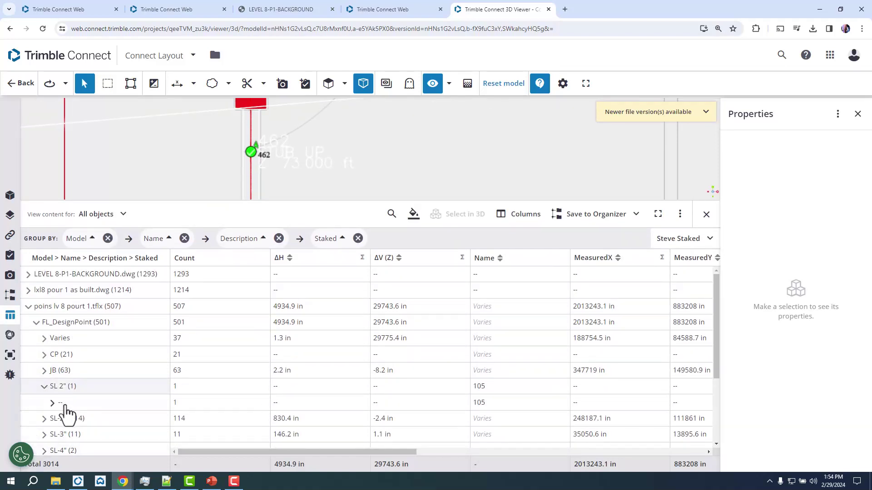
left_click(52, 402)
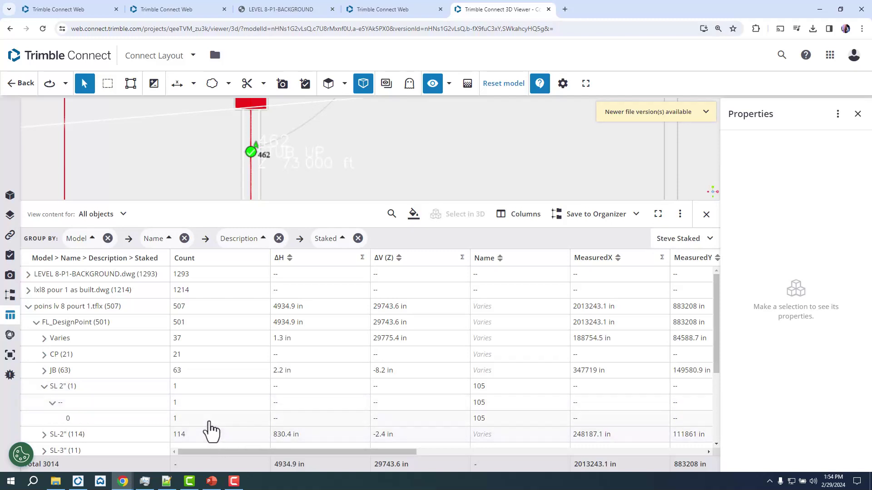
left_click(53, 403)
left_click(44, 387)
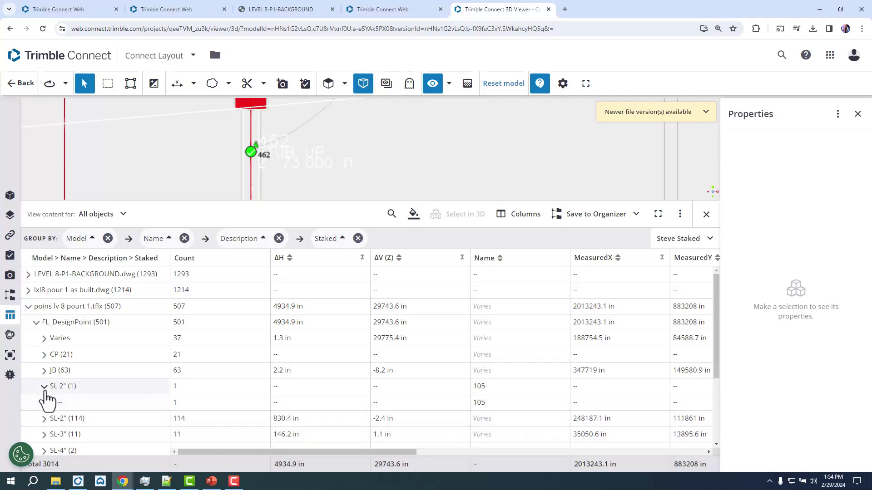
left_click(44, 403)
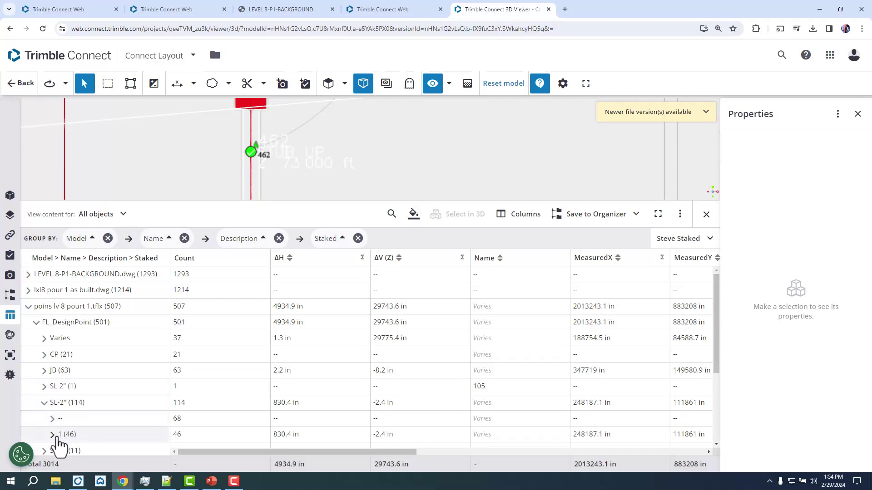
left_click(52, 435)
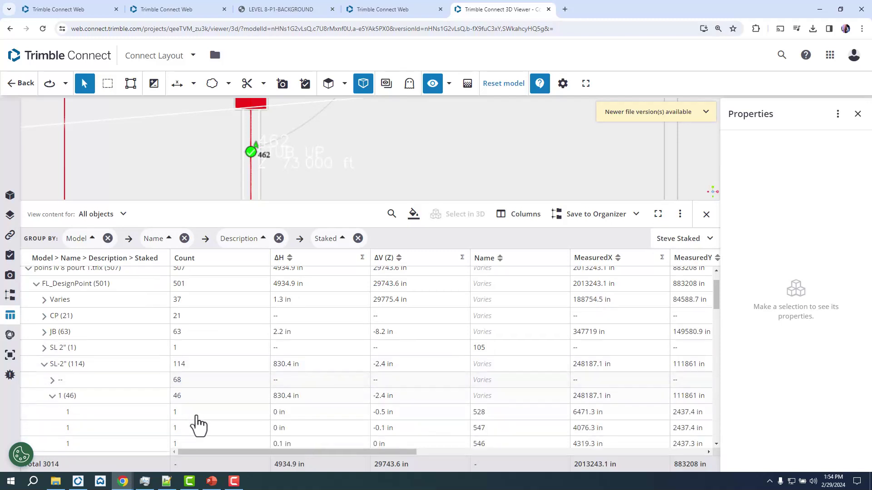
scroll(197, 424, "down", 1)
Sort the points by ΔH, largest first, and select points 271 and 546
left_click(298, 258)
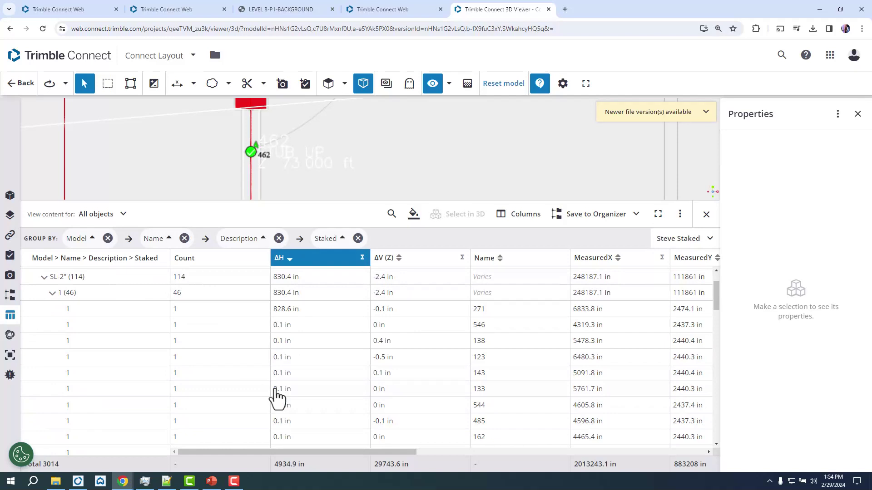
scroll(282, 377, "up", 2)
left_click(324, 358)
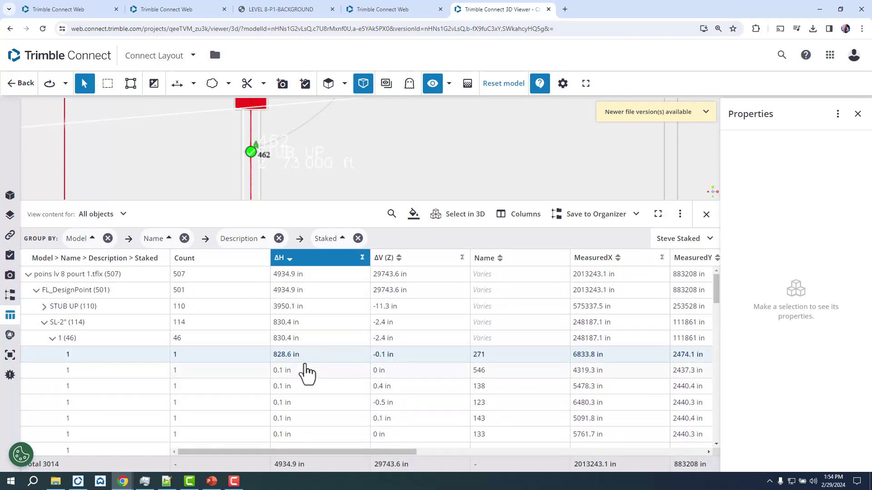
left_click(301, 372)
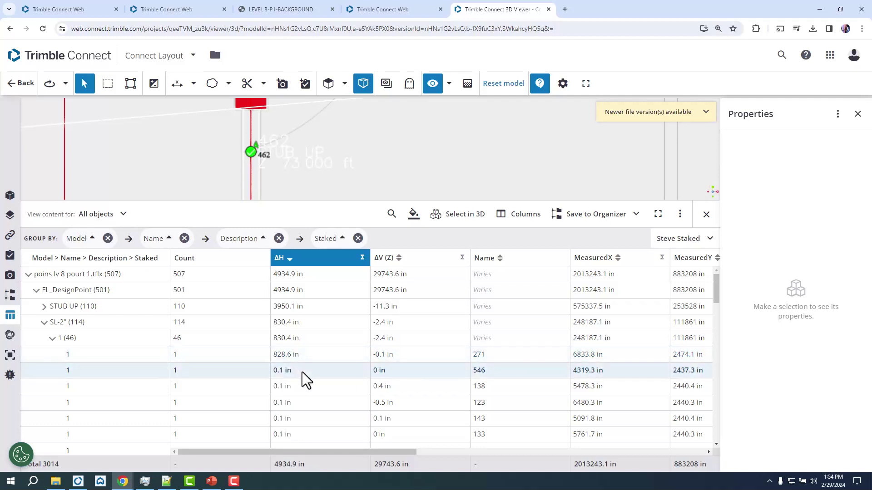
scroll(302, 381, "down", 2)
scroll(304, 386, "up", 1)
scroll(304, 386, "up", 2)
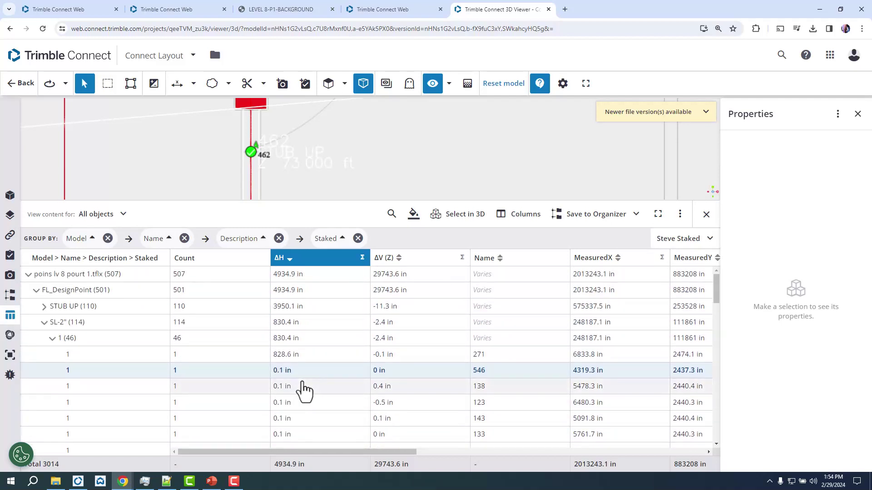
scroll(377, 172, "down", 2)
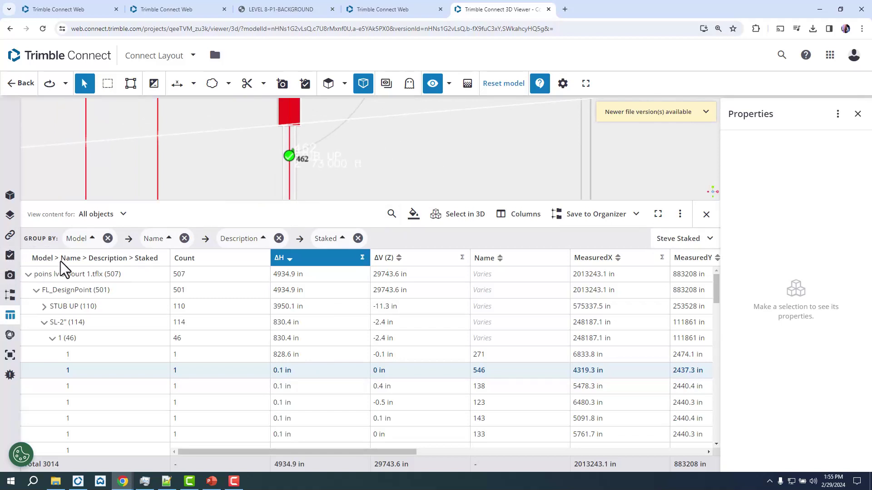
Open LEVEL 8-P1-BACKGROUND.dwg in the CAD Viewer and zoom model space to stub-ups 462 and 463
left_click(64, 10)
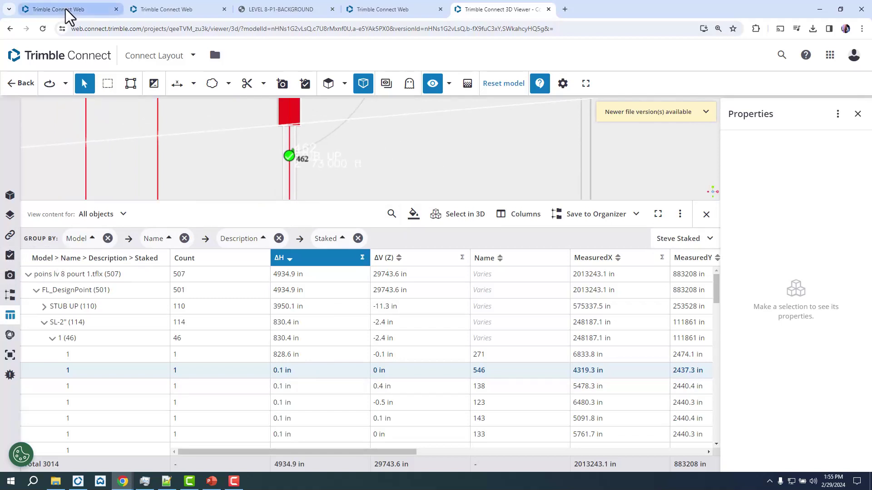
left_click(214, 197)
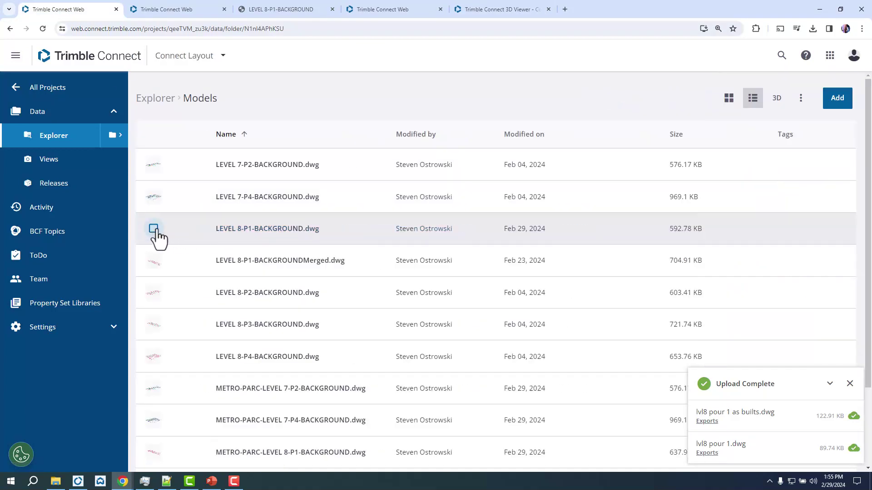
left_click(766, 180)
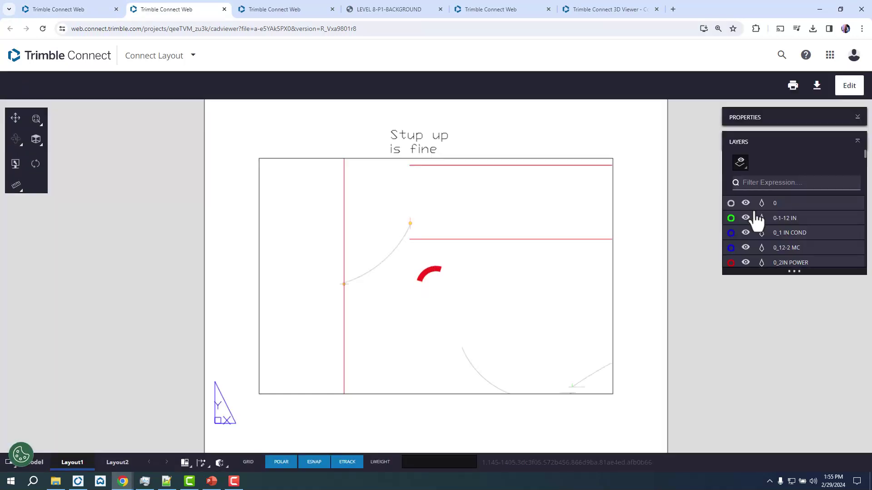
left_click(41, 463)
scroll(409, 331, "down", 2)
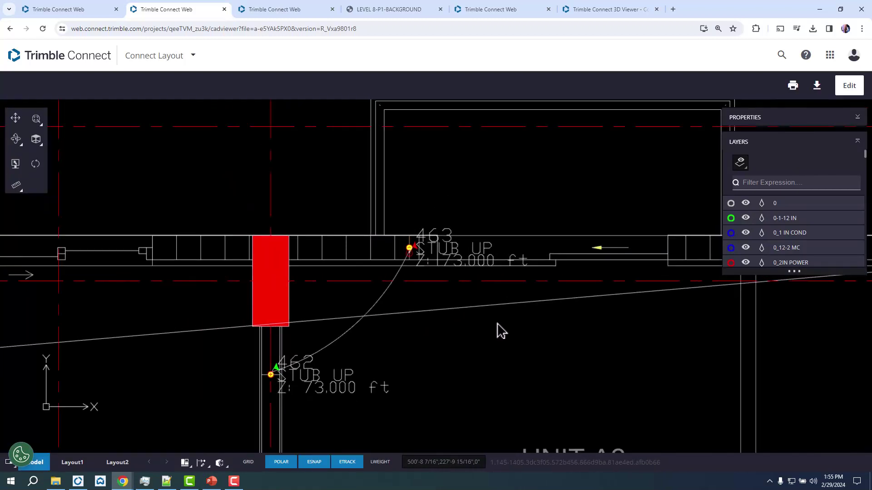
scroll(502, 327, "down", 1)
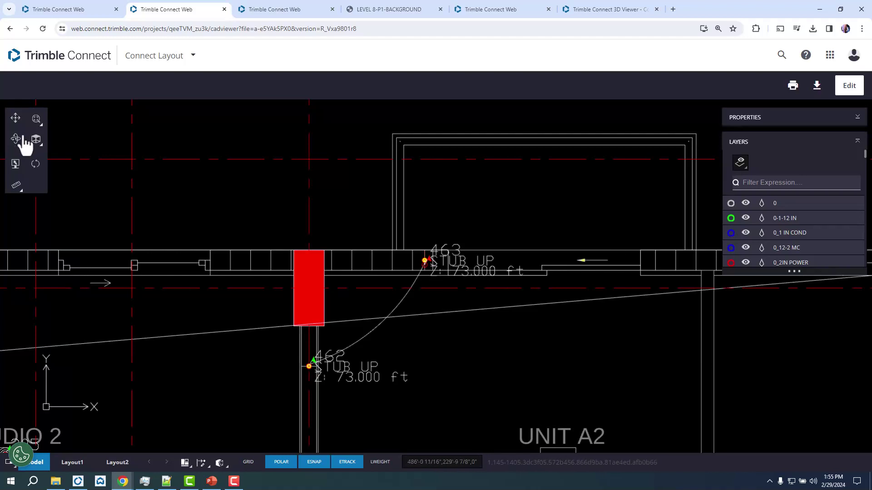
Detach the lvl8 pour 1 as builts reference via Tools > References
left_click(849, 86)
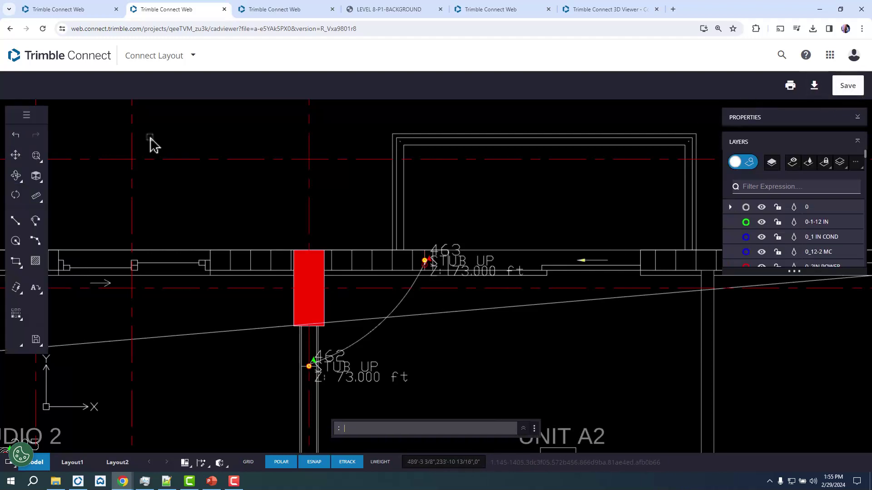
left_click(26, 115)
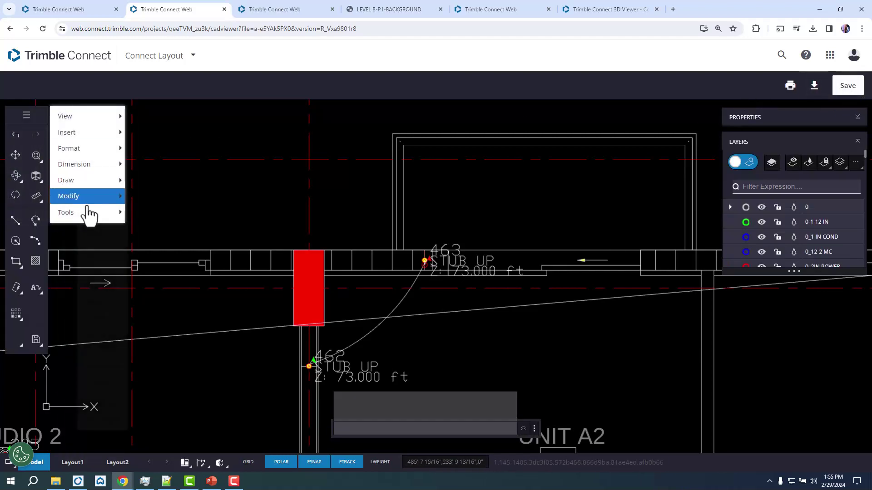
mouse_move(92, 214)
left_click(152, 230)
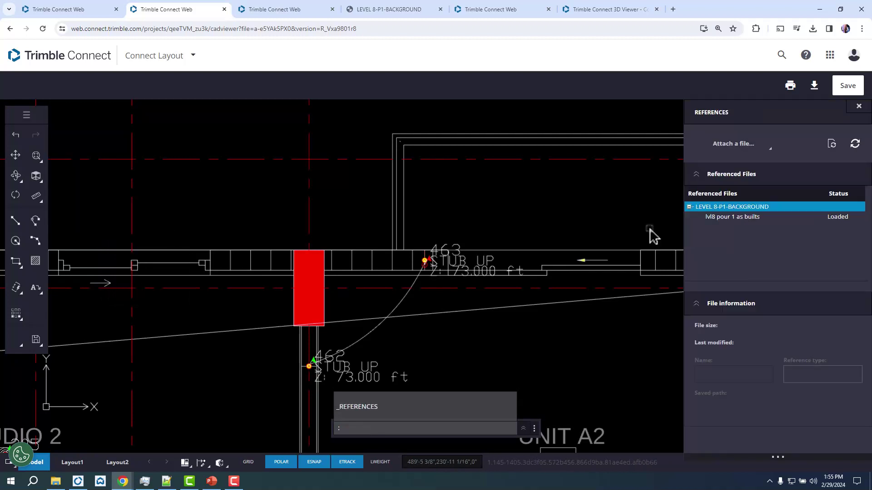
left_click(747, 218)
right_click(749, 227)
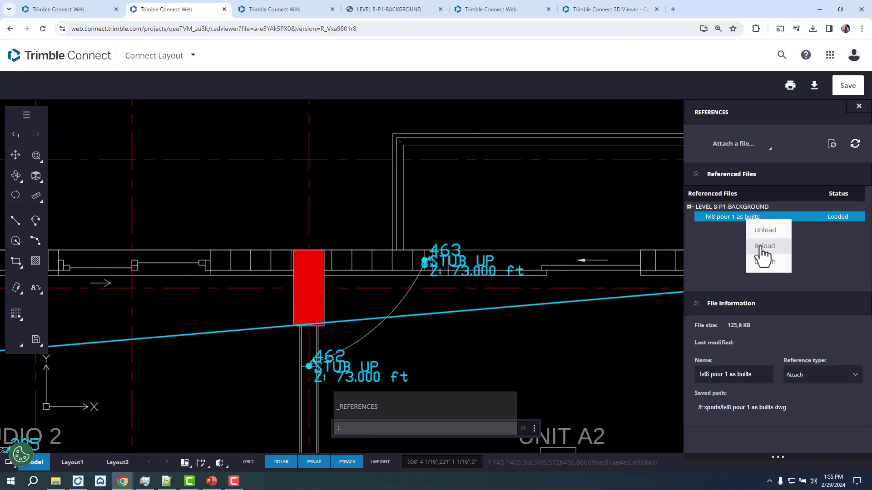
left_click(767, 269)
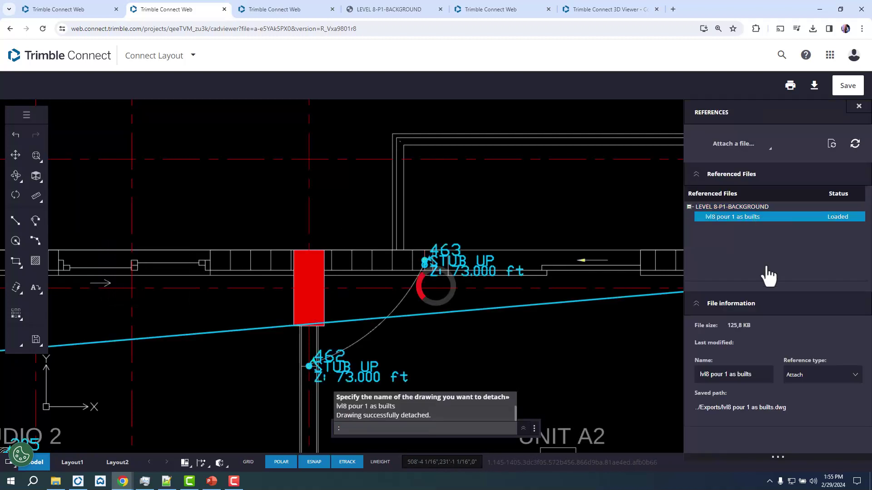
Attach lvl8 pour 1 as builts.dwg again from the Exports folder
left_click(734, 149)
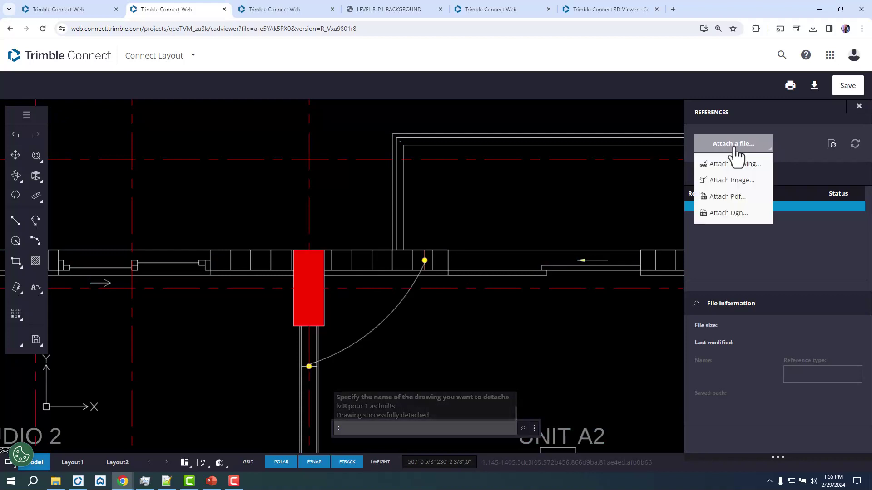
left_click(692, 213)
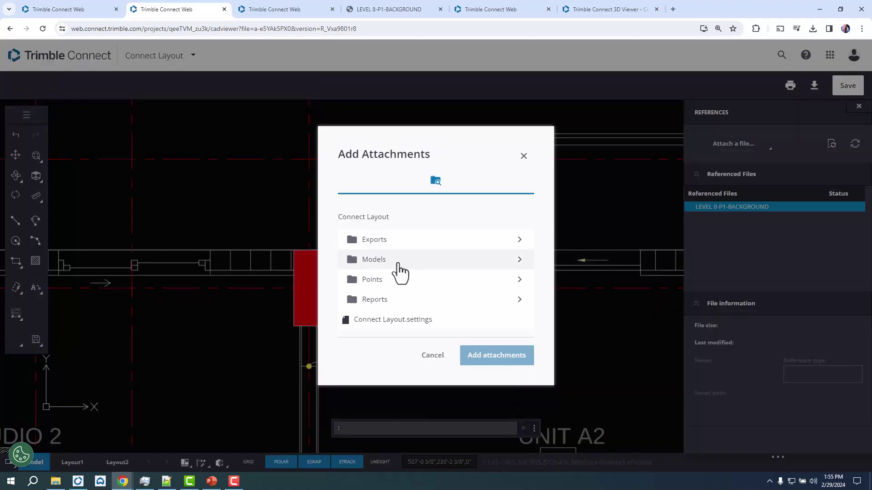
left_click(398, 244)
left_click(398, 287)
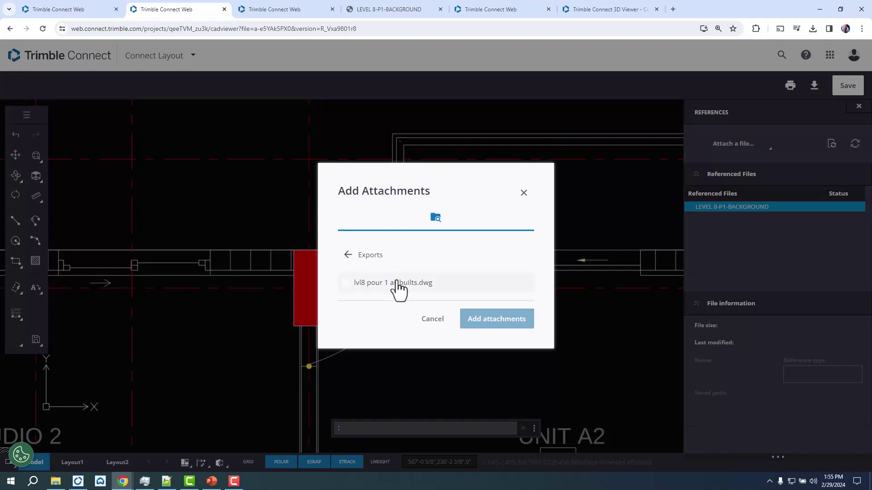
left_click(505, 324)
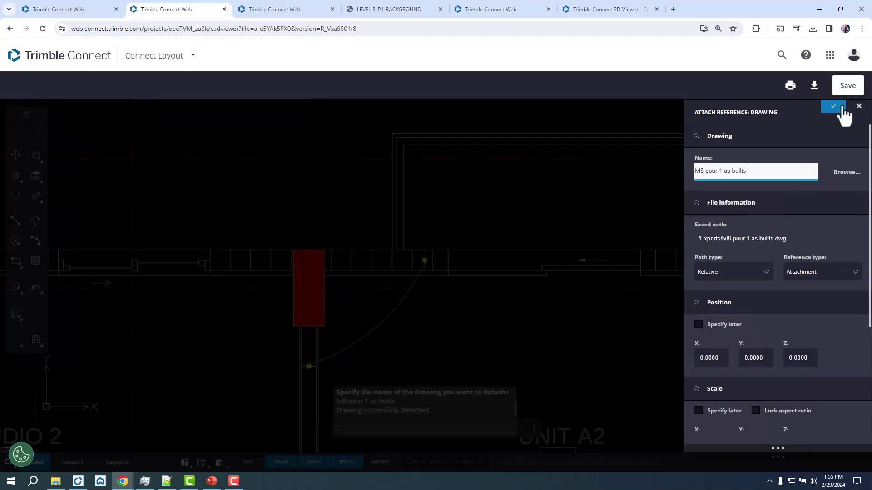
left_click(838, 108)
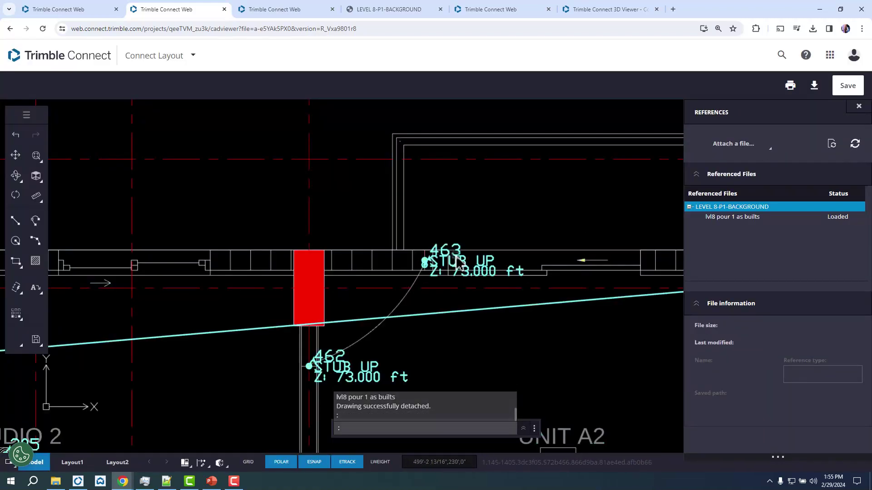
scroll(454, 267, "up", 1)
scroll(424, 261, "up", 1)
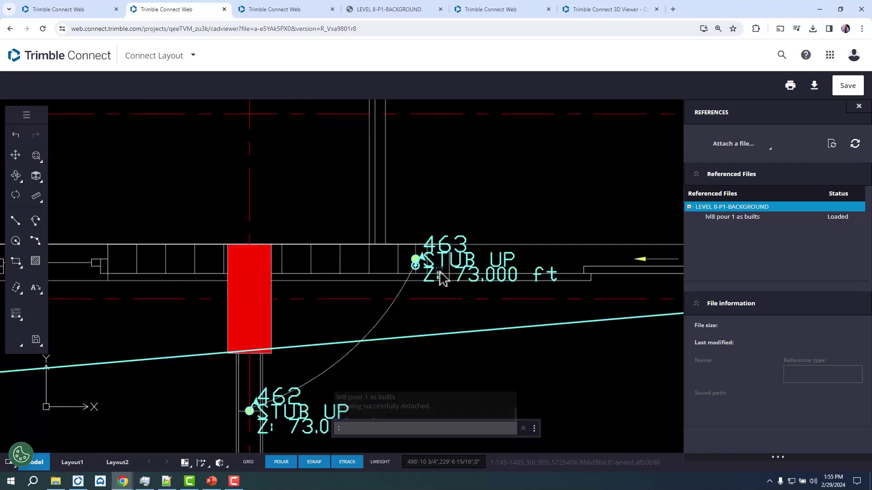
scroll(425, 271, "up", 2)
scroll(424, 270, "up", 4)
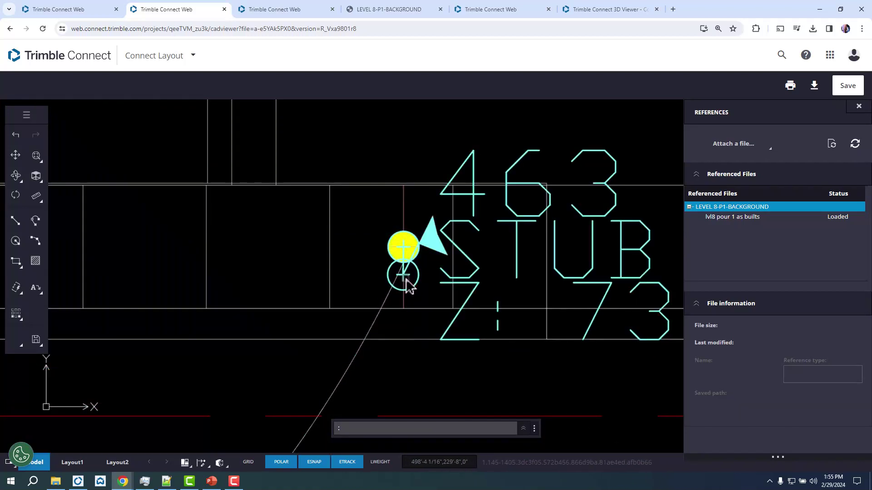
scroll(409, 218, "down", 8)
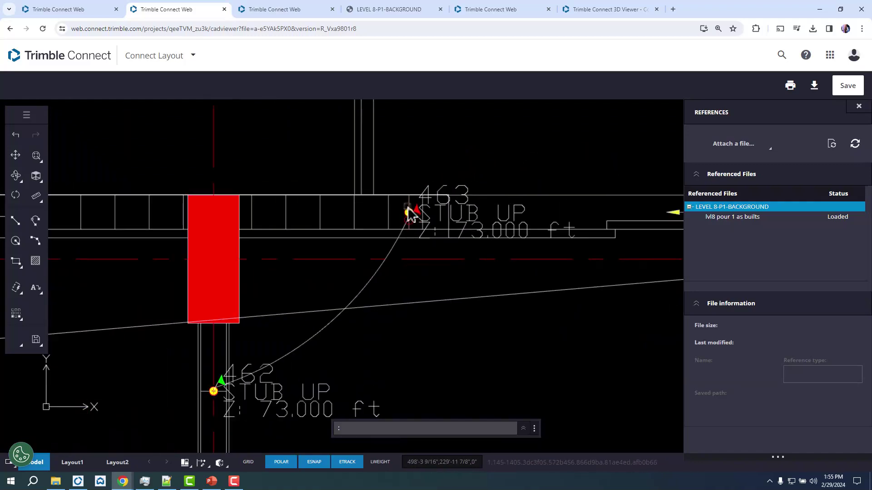
scroll(409, 223, "down", 4)
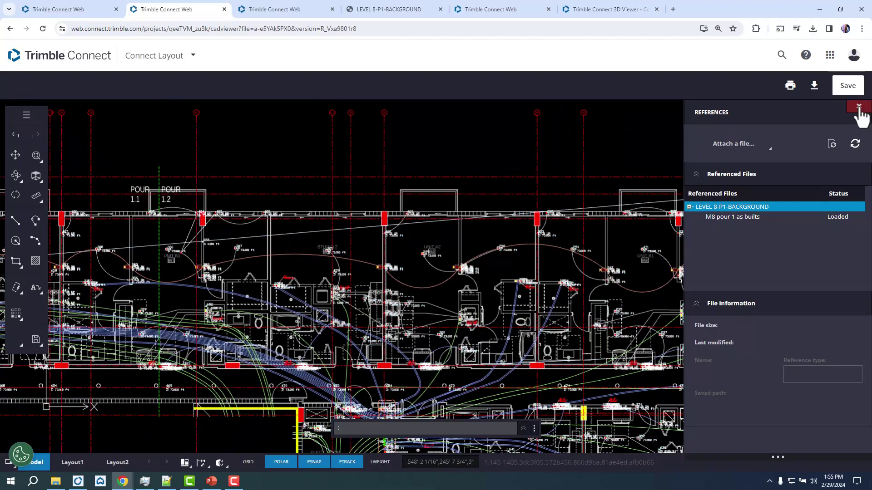
scroll(371, 325, "up", 2)
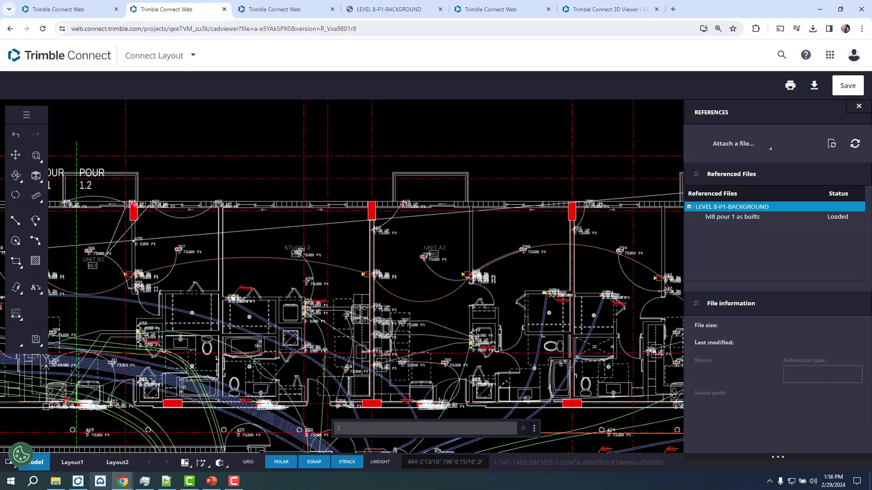
Switch to Layout1 and adjust the zoom inside its viewport
left_click(72, 463)
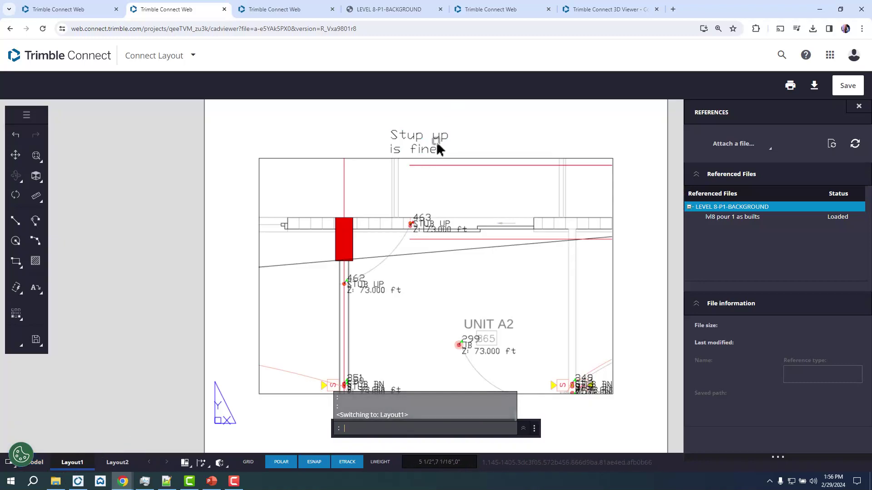
double_click(414, 242)
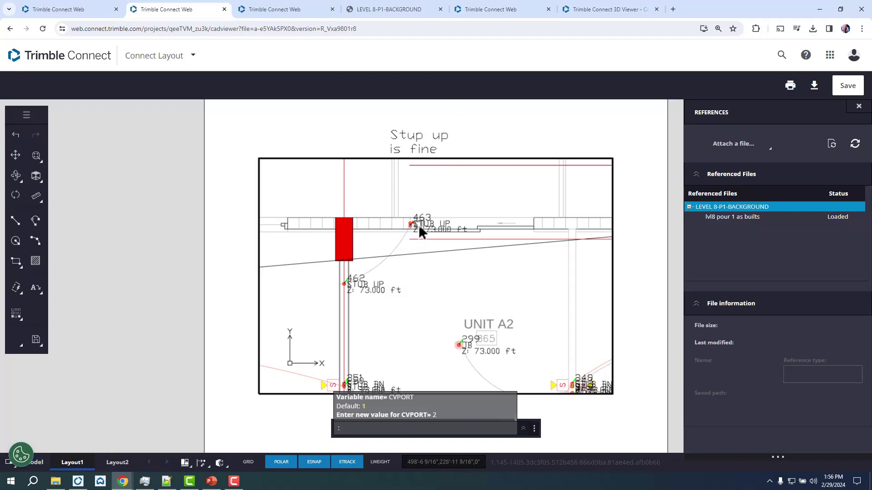
scroll(410, 253, "down", 3)
scroll(408, 249, "up", 3)
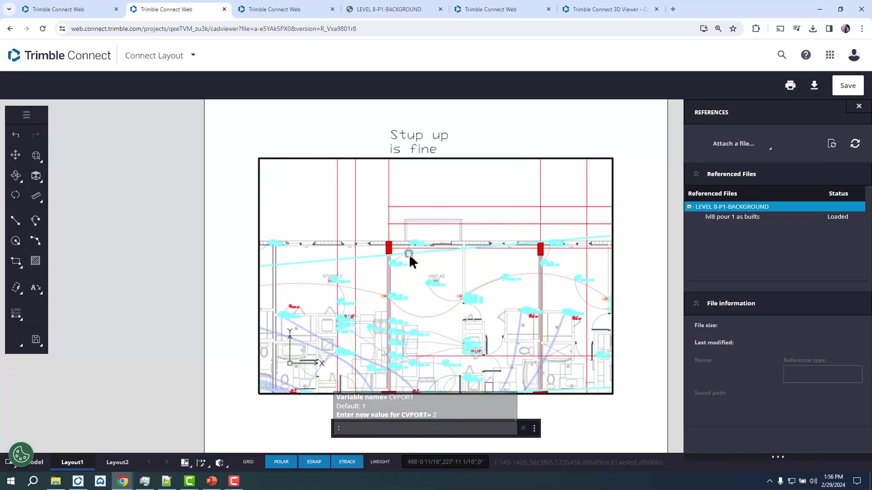
scroll(408, 249, "up", 2)
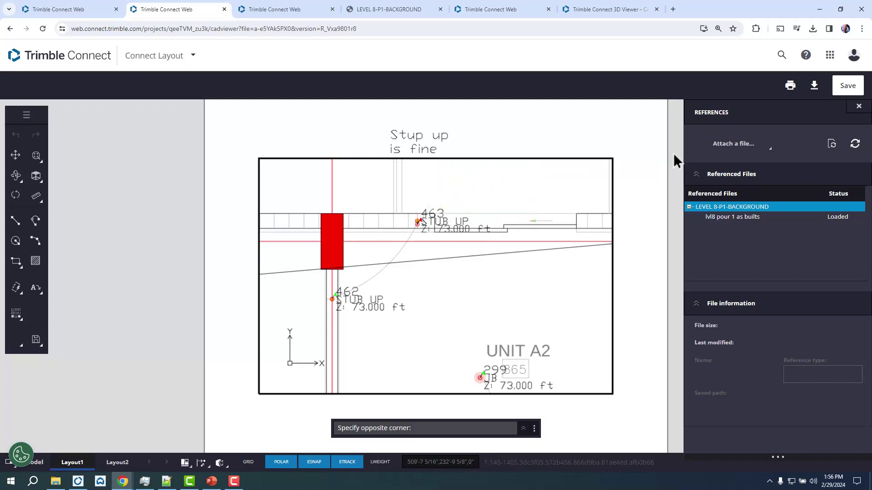
Download the Layout1 sheet as a PDF and go to the PDF's tab
left_click(813, 86)
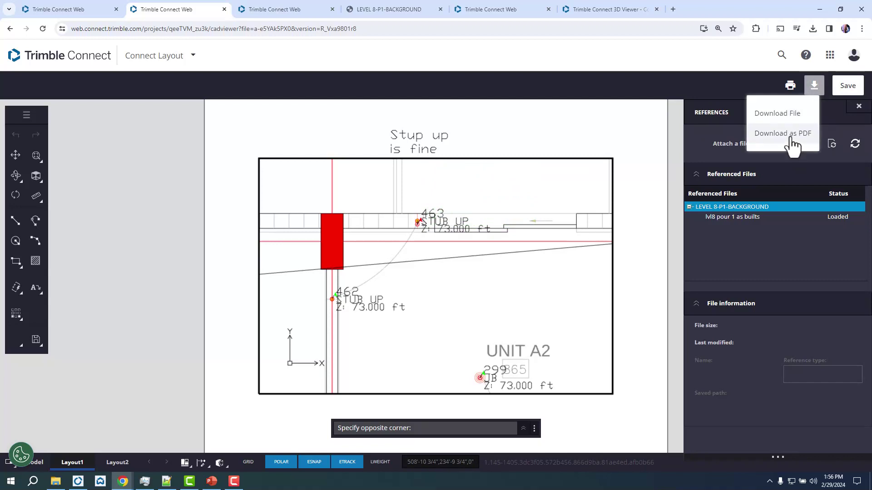
left_click(792, 144)
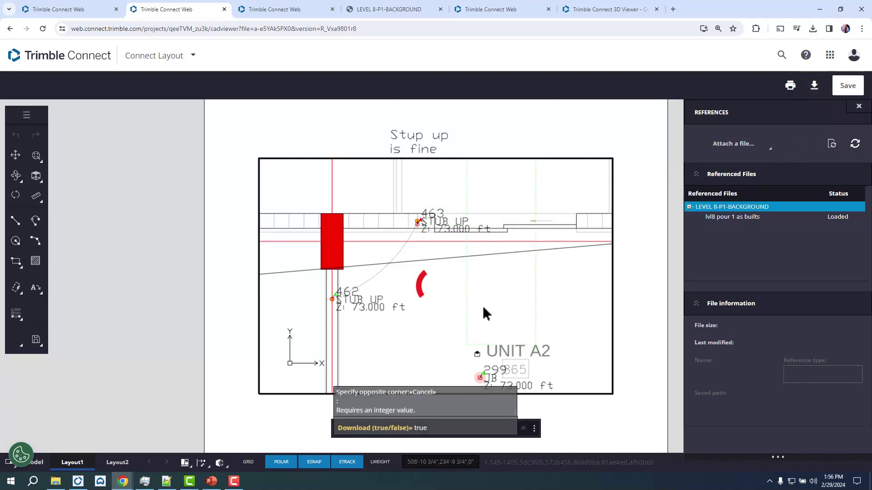
left_click(382, 14)
Open LEVEL 8-P1-BACKGROUND (3).pdf from downloads and scroll to page 2 showing 'Stup up is fine'
scroll(679, 69, "up", 8)
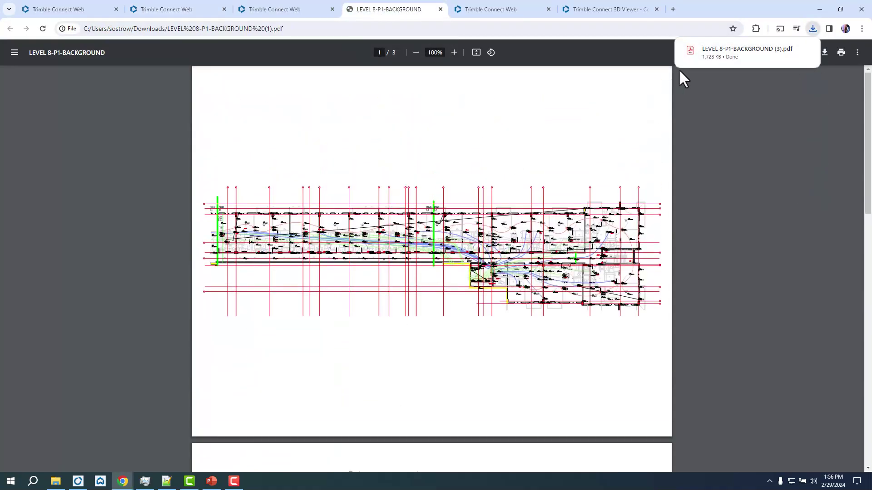
scroll(446, 182, "down", 6)
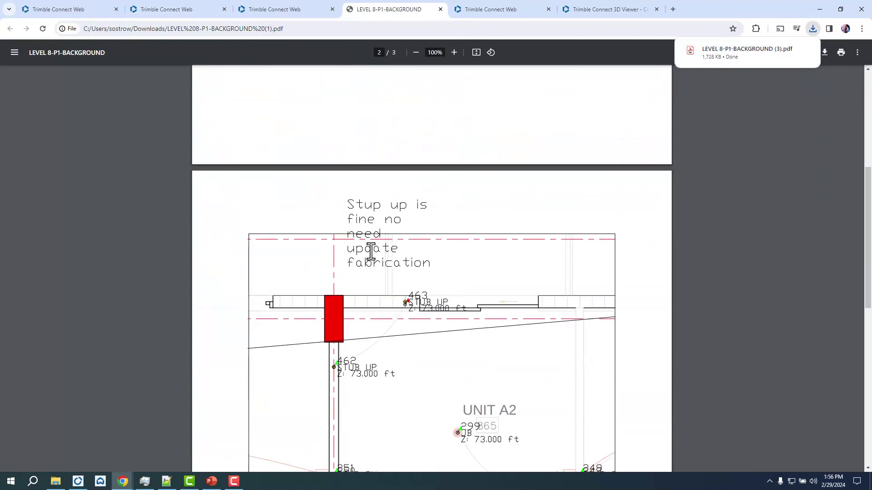
scroll(422, 277, "down", 3)
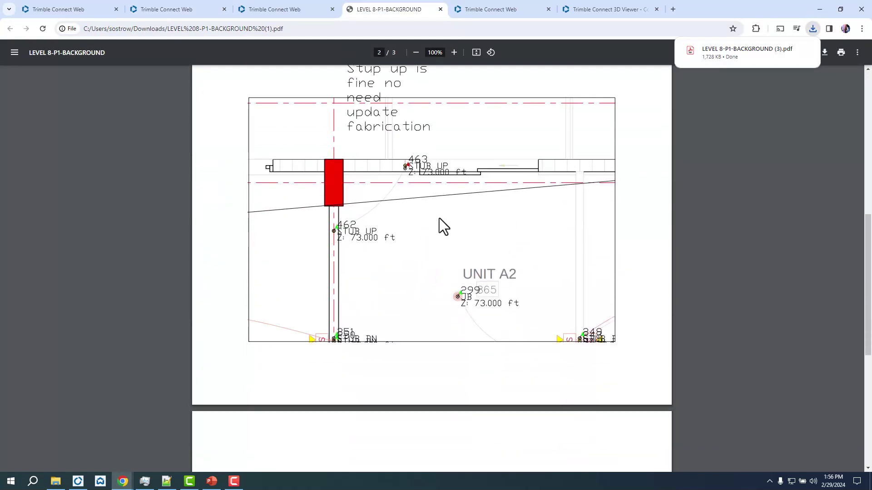
left_click(719, 50)
scroll(444, 168, "down", 5)
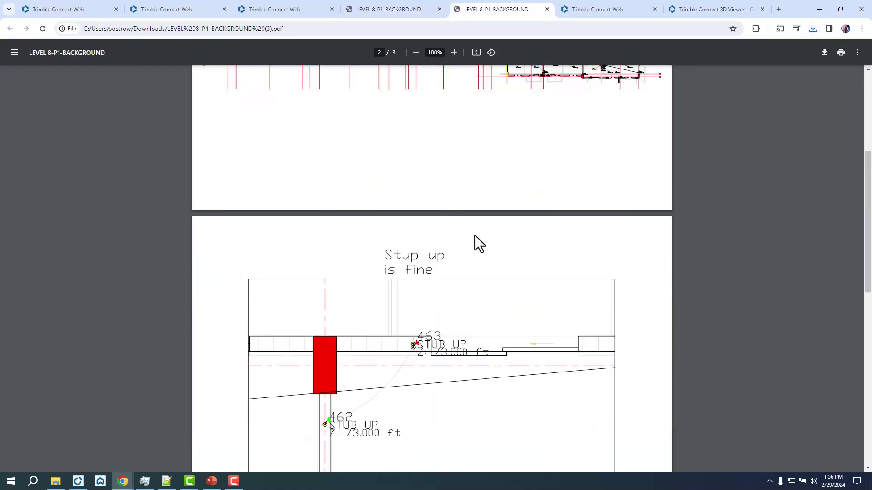
scroll(475, 235, "down", 2)
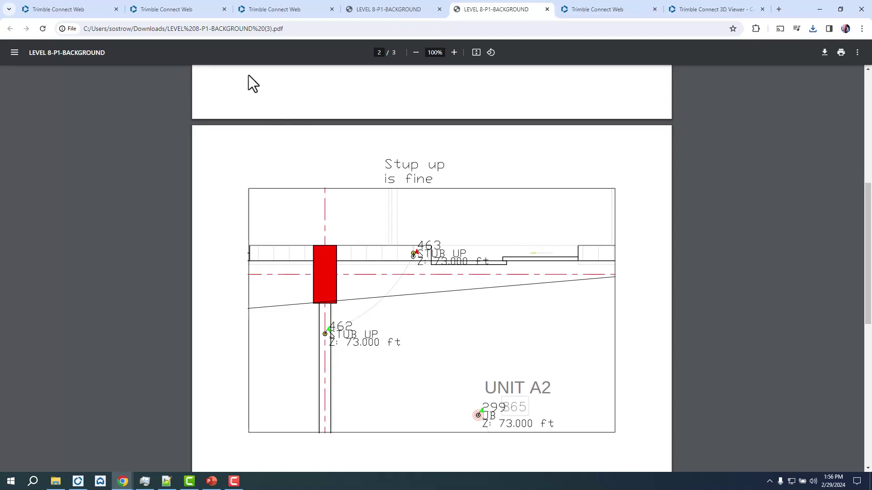
mouse_move(173, 13)
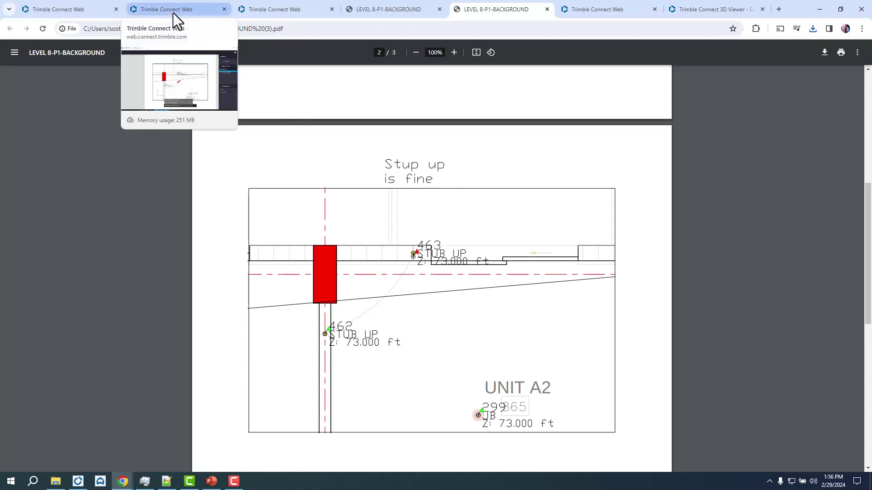